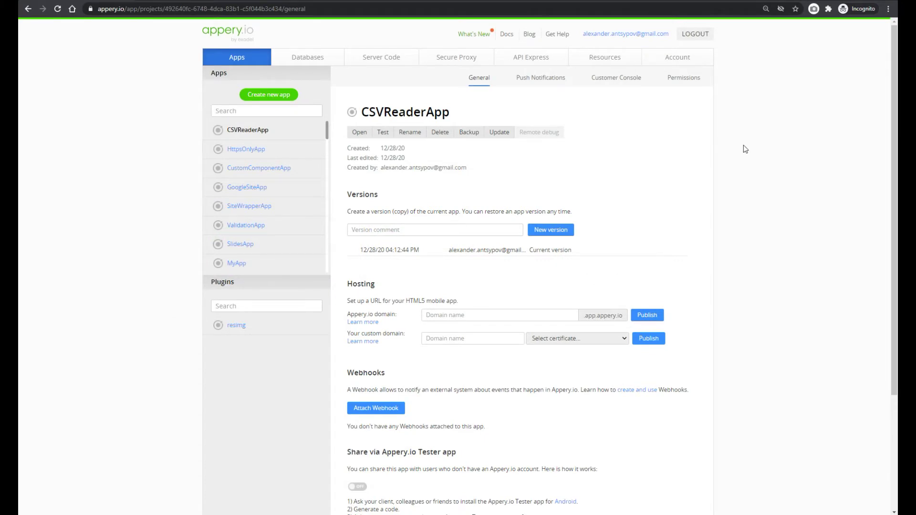
Step: Create a new blank Ionic 4 app named ResizeImageApp
left_click(292, 94)
type("ResizeImageApp")
left_click(637, 364)
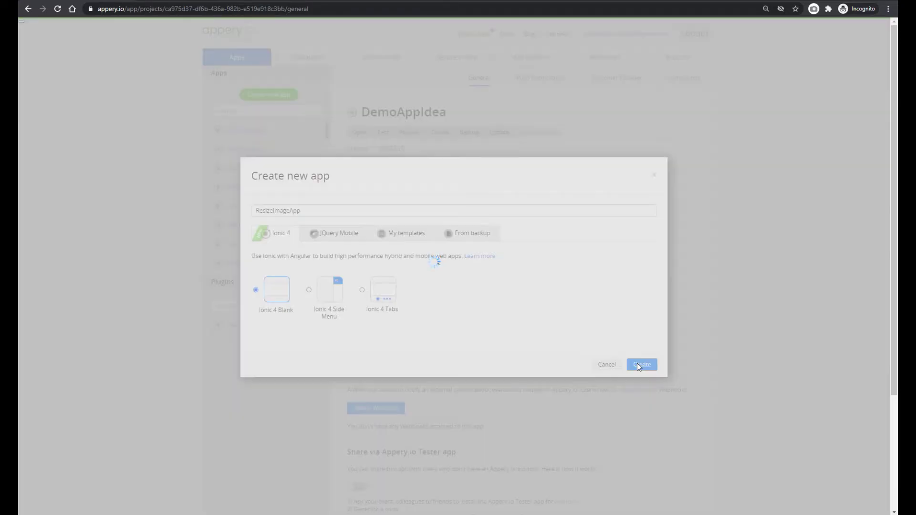
Step: Import the Resize Image Plugin from the plugin catalog, filtered by 'ima'
left_click(70, 68)
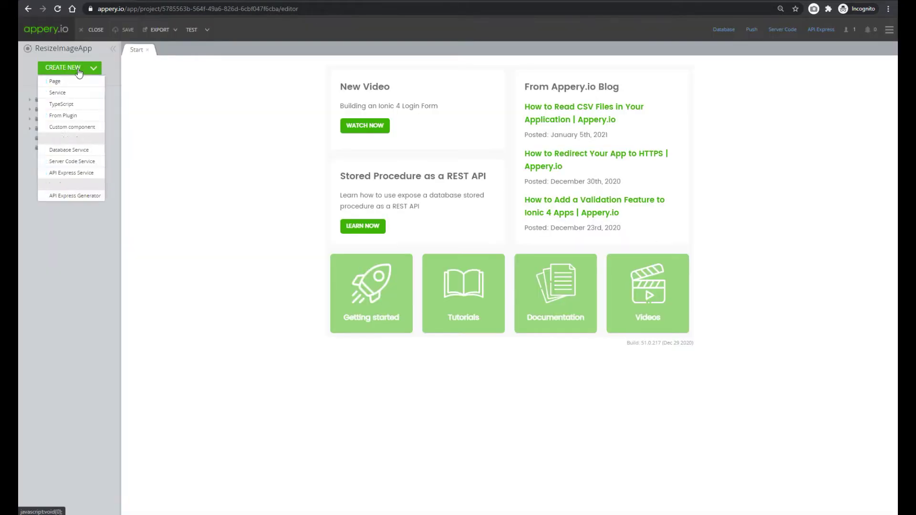
left_click(77, 119)
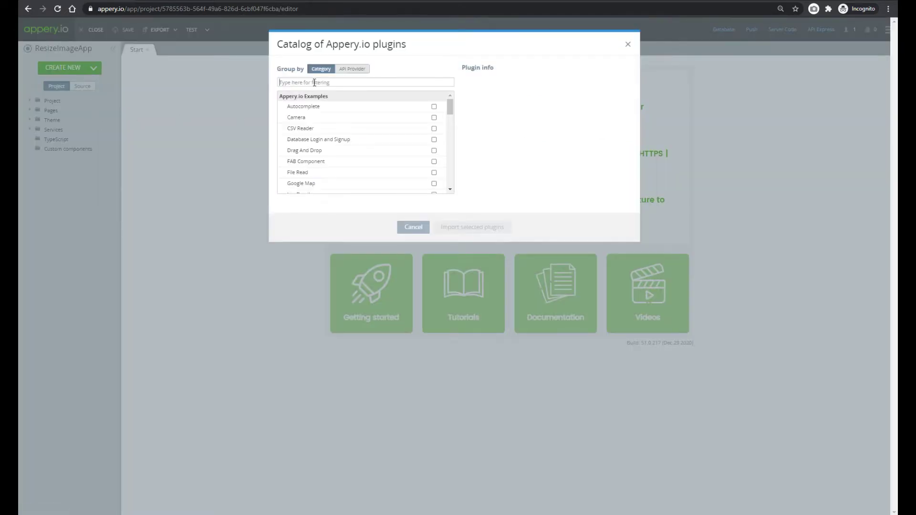
type("ima")
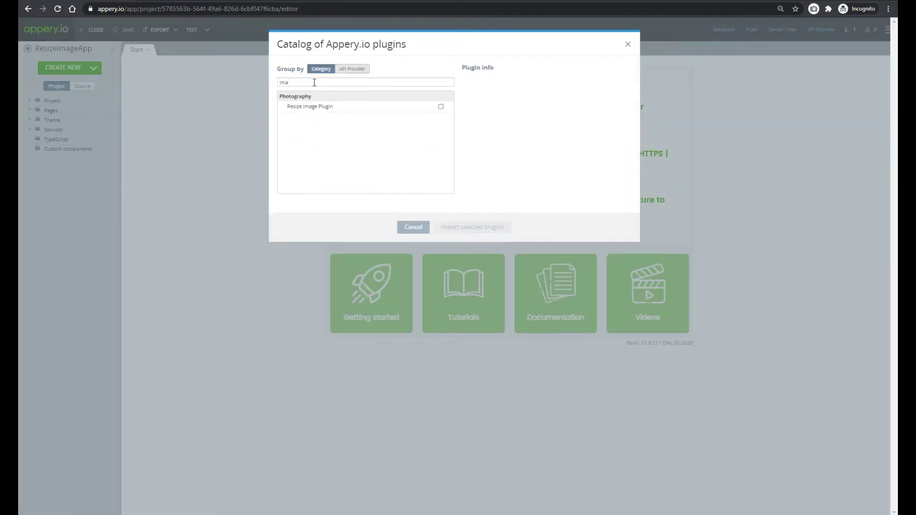
left_click(442, 107)
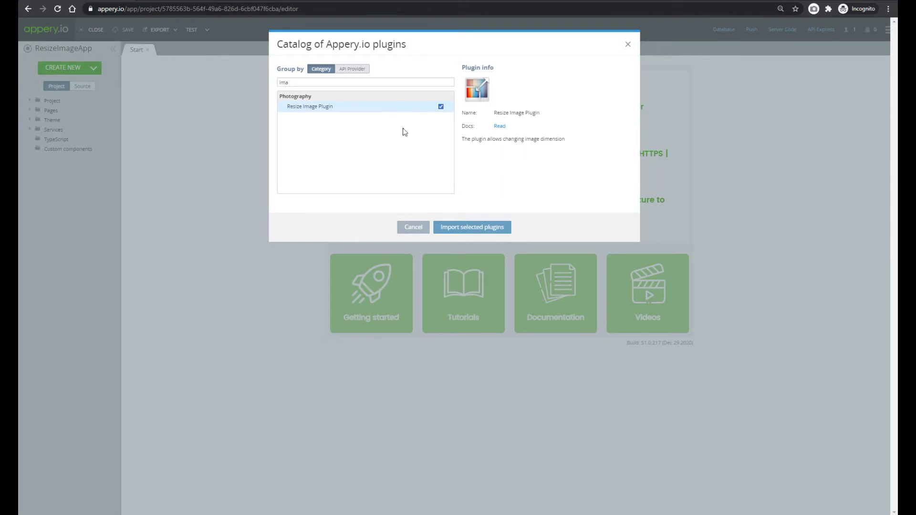
left_click(475, 228)
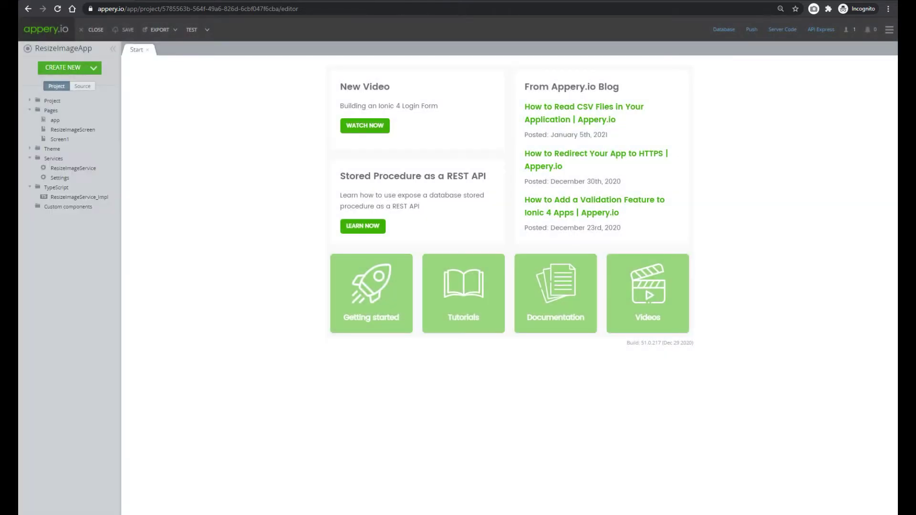
Step: Set ResizeImageScreen as the default route in Project > Routing and launch the test preview
left_click(74, 129)
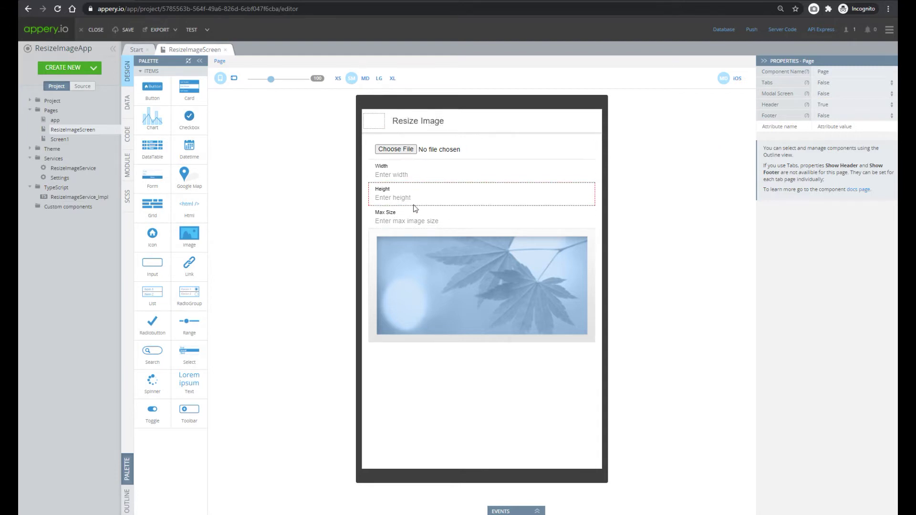
left_click(35, 102)
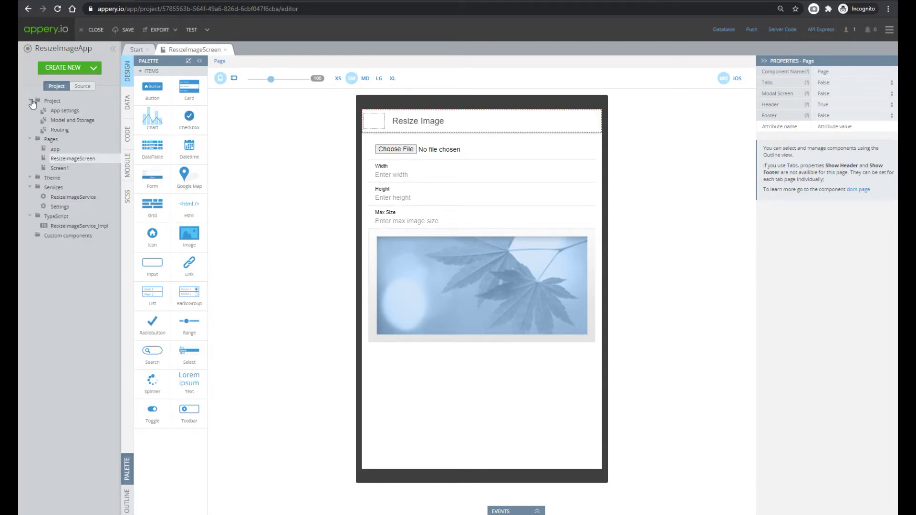
left_click(62, 130)
left_click(433, 123)
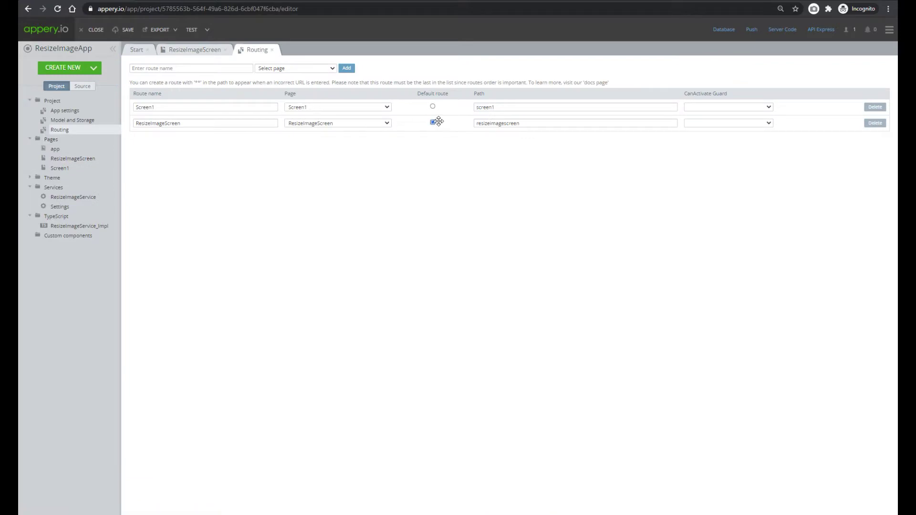
left_click(191, 29)
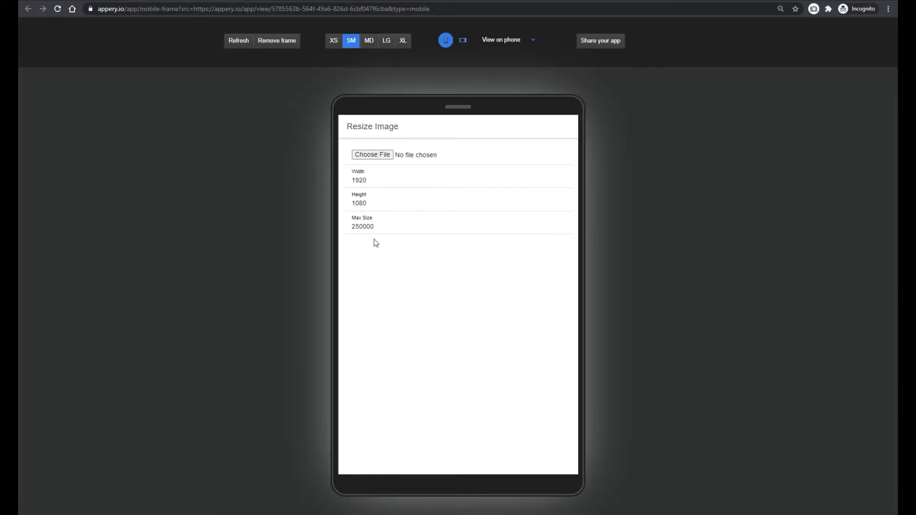
Step: Remove the phone frame and open Chrome DevTools on the app page via Inspect
left_click(276, 44)
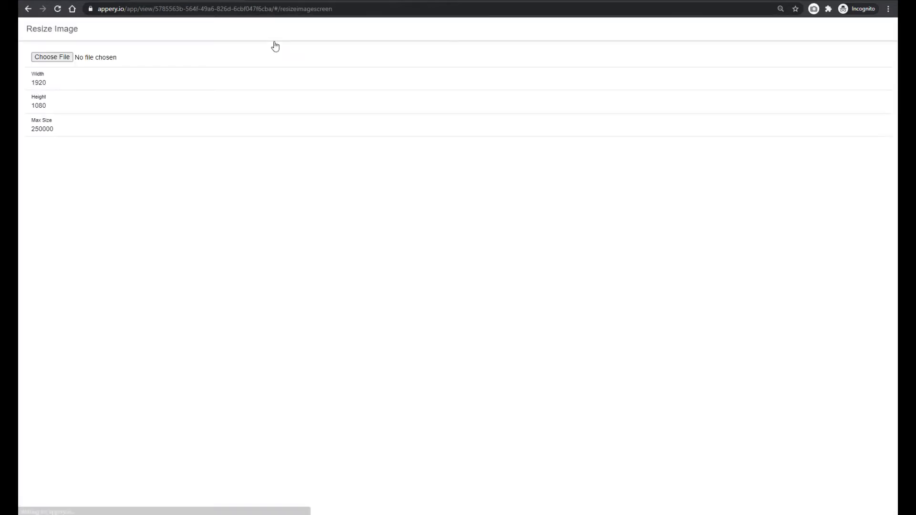
right_click(171, 349)
left_click(209, 452)
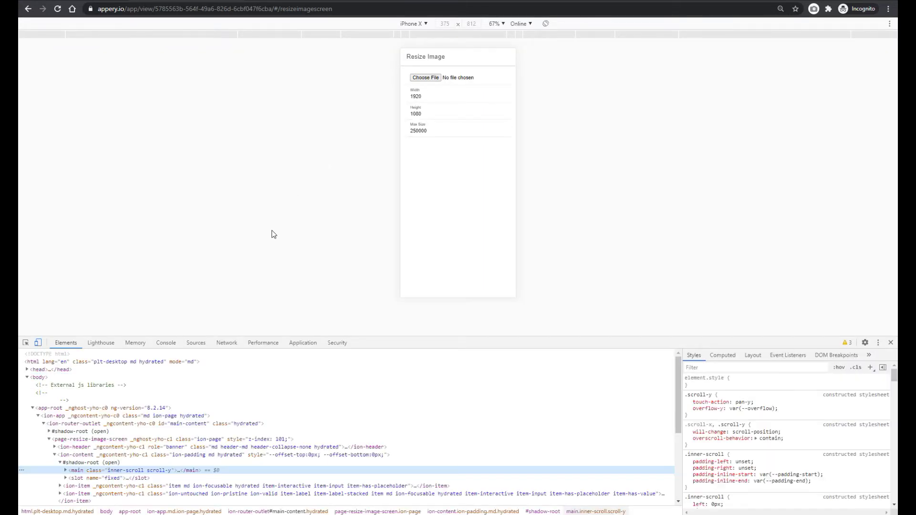
key("alt+Tab")
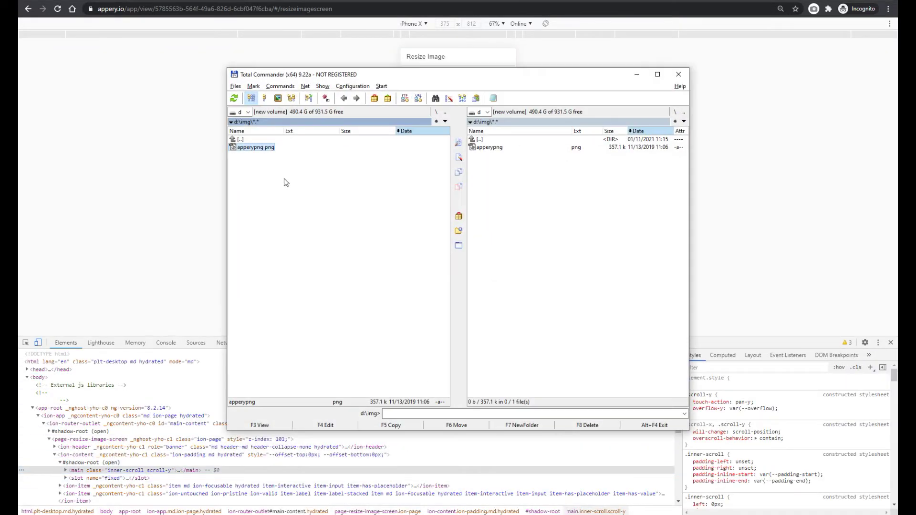
Step: View apperypng.png in the image viewer, then close it and Total Commander
double_click(250, 148)
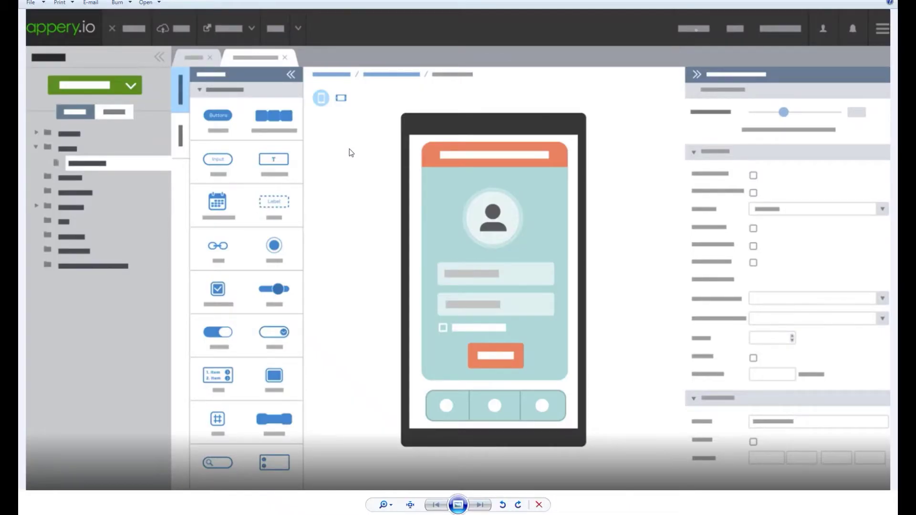
key("alt+F4")
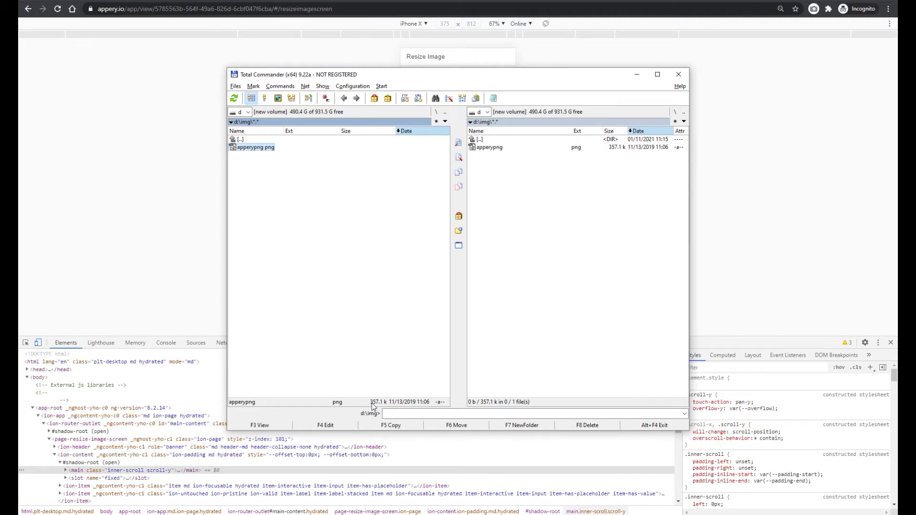
left_click(200, 247)
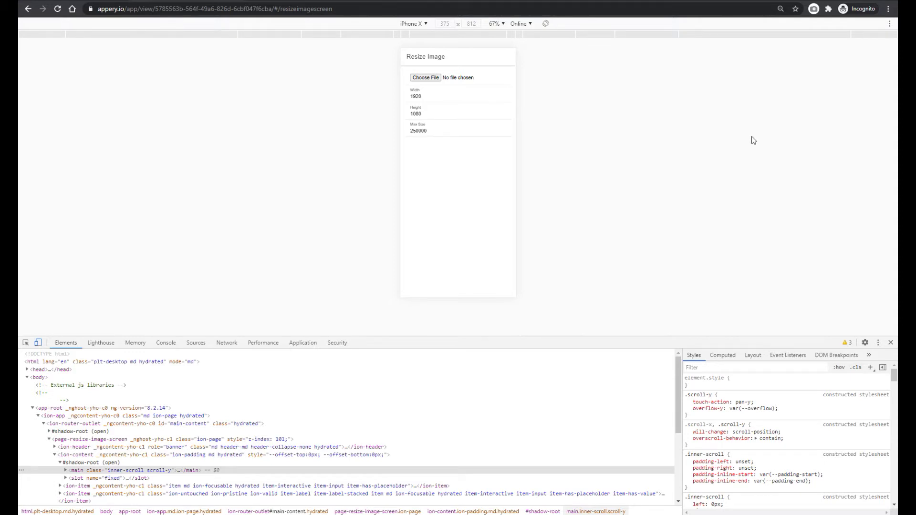
Step: Reload the test page and choose apperypng.png as the image to resize
key("ctrl+r")
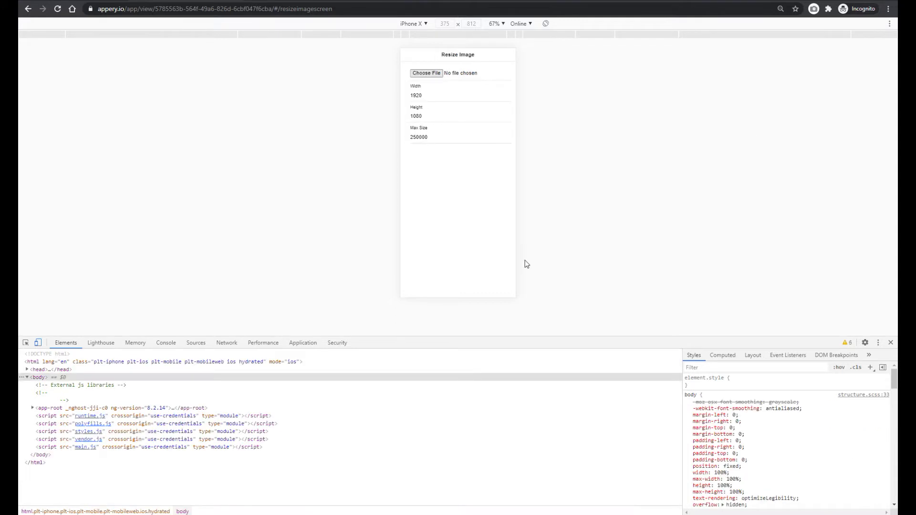
left_click(426, 73)
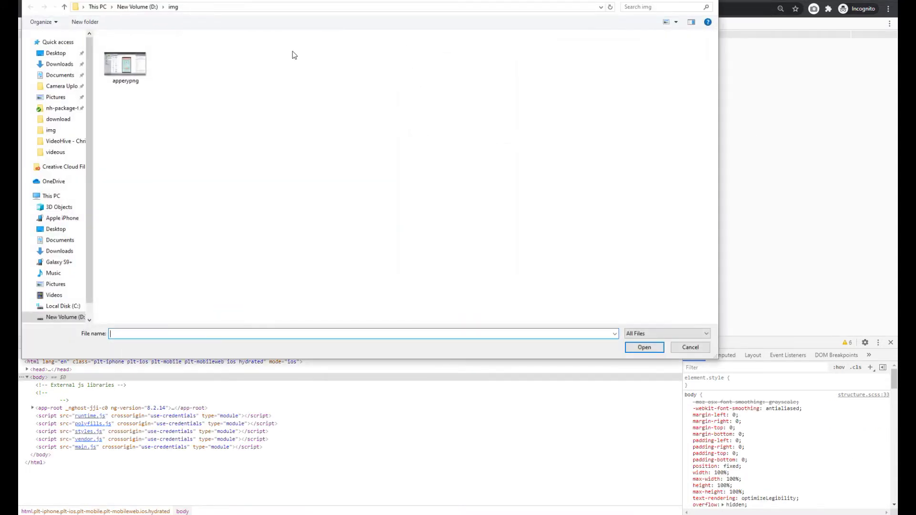
left_click(126, 62)
left_click(644, 347)
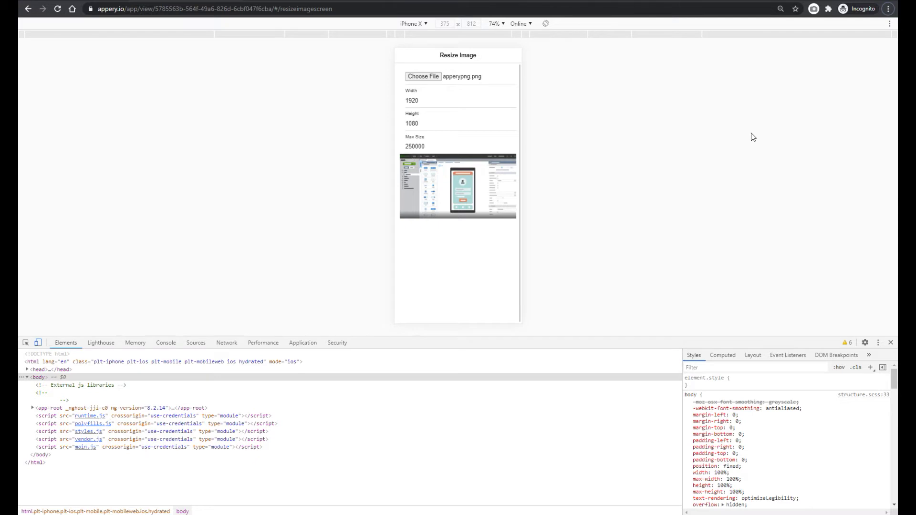
Step: Turn off the device toolbar and save the resized image as download.jpg
left_click(38, 343)
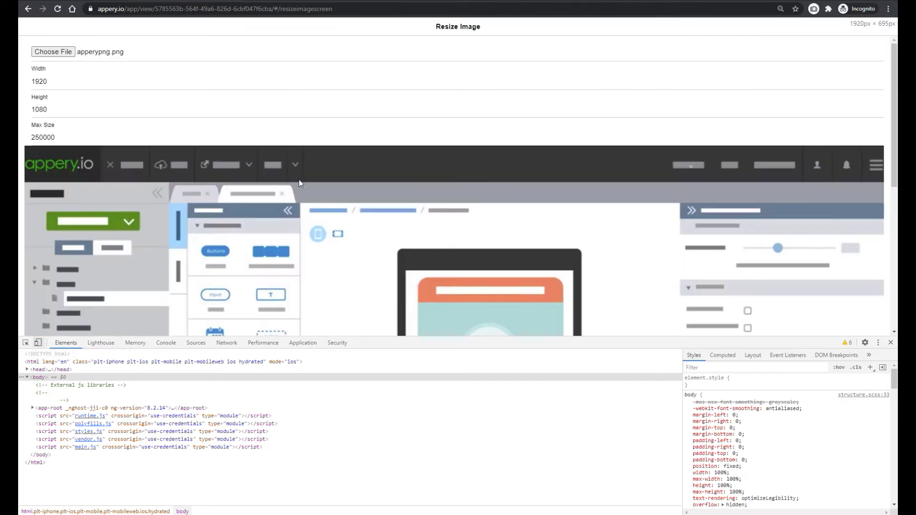
right_click(360, 190)
left_click(382, 206)
left_click(644, 347)
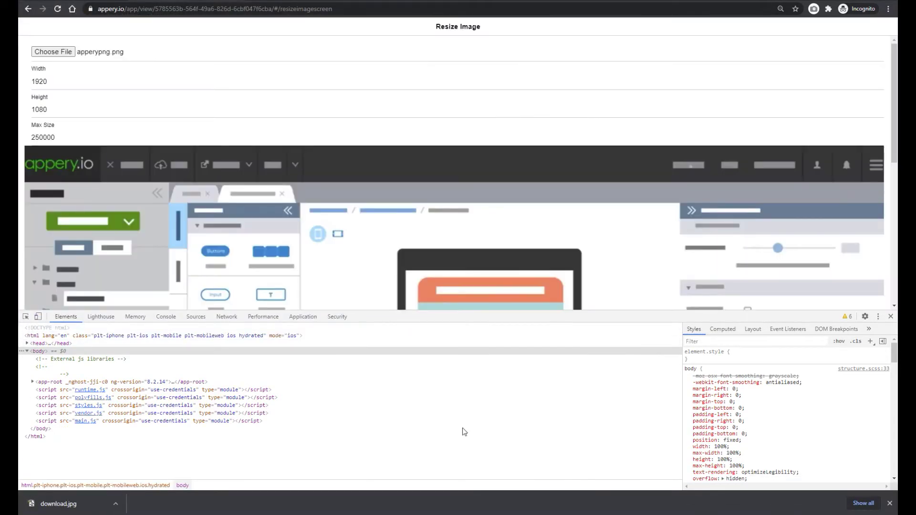
Step: Check the Properties > Details of the original apperypng.png (357 KB) in Total Commander
key("alt+Tab")
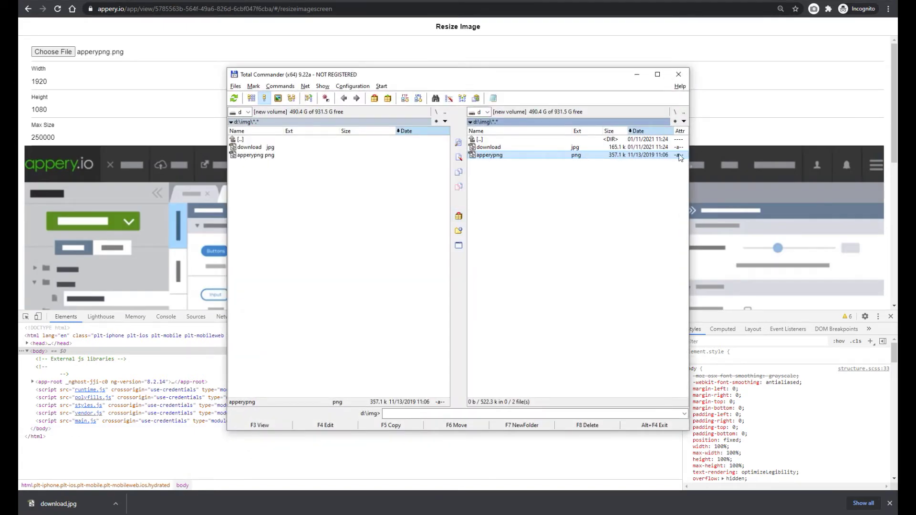
left_click(614, 148)
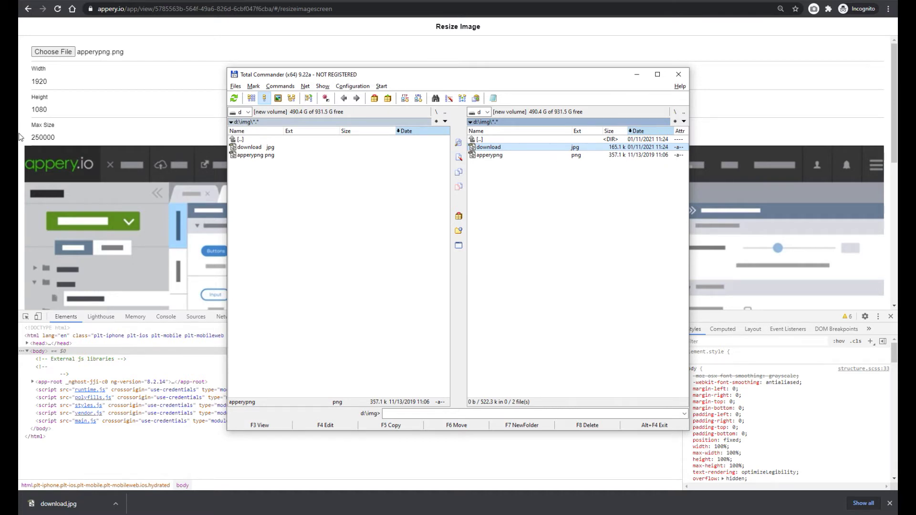
key("Down")
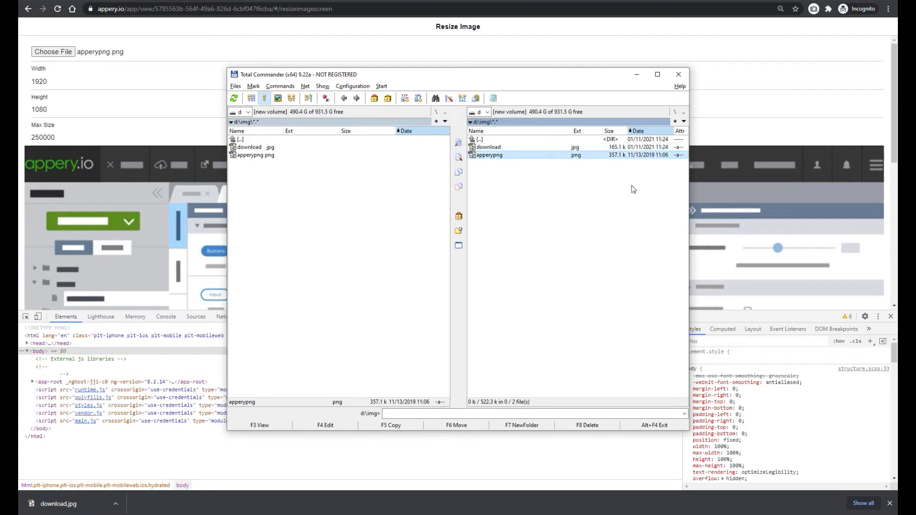
left_click(503, 158)
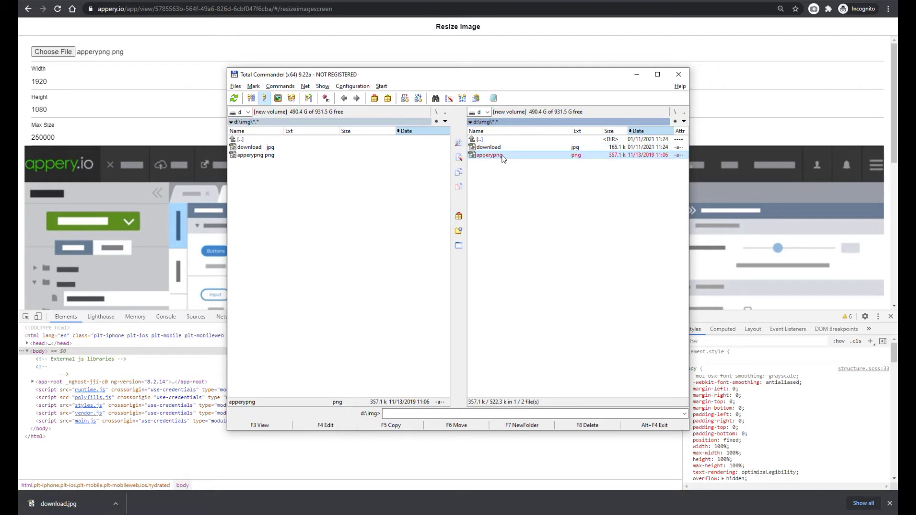
right_click(503, 158)
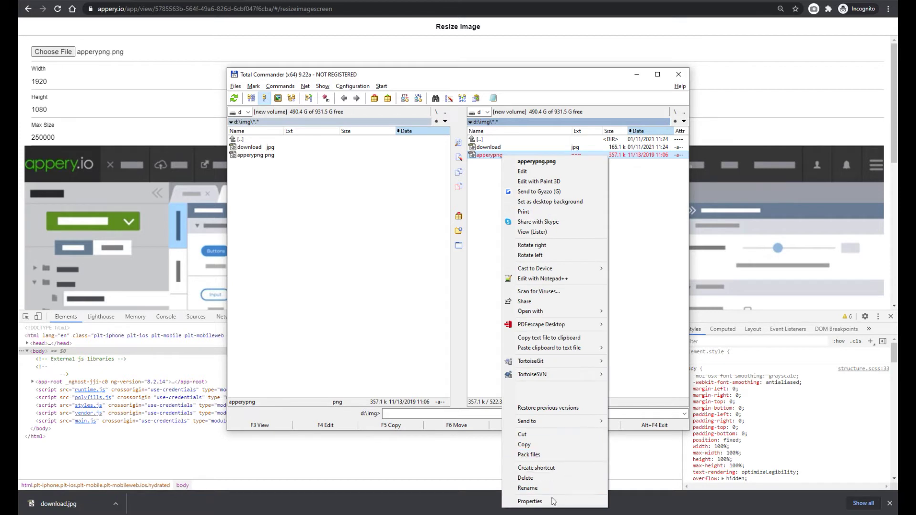
left_click(554, 501)
left_click(563, 177)
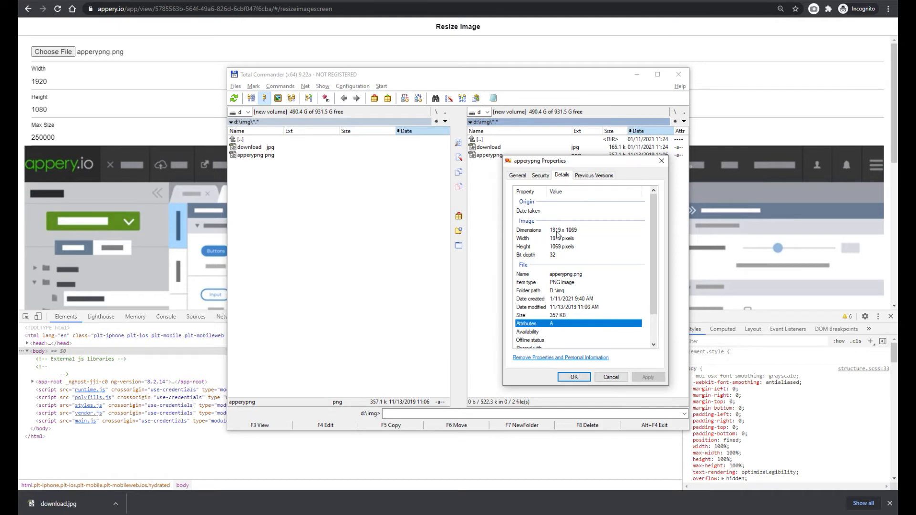
left_click(623, 378)
Step: Check download.jpg's details (1920 x 1069, 165 KB), then return to Chrome
right_click(502, 149)
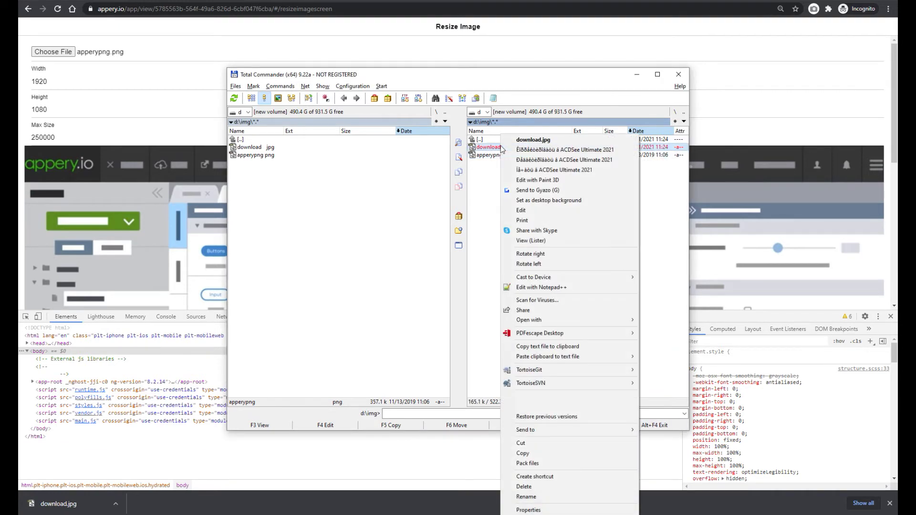
left_click(547, 510)
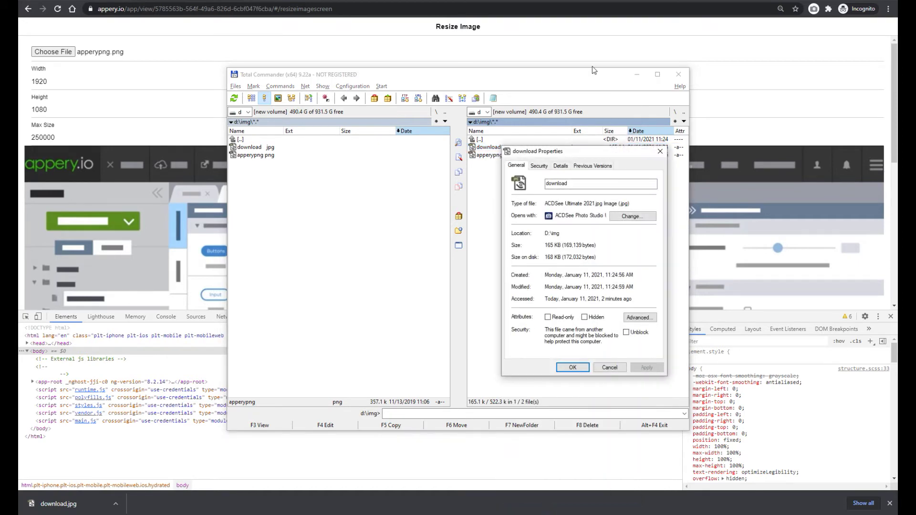
left_click(563, 167)
left_click(603, 316)
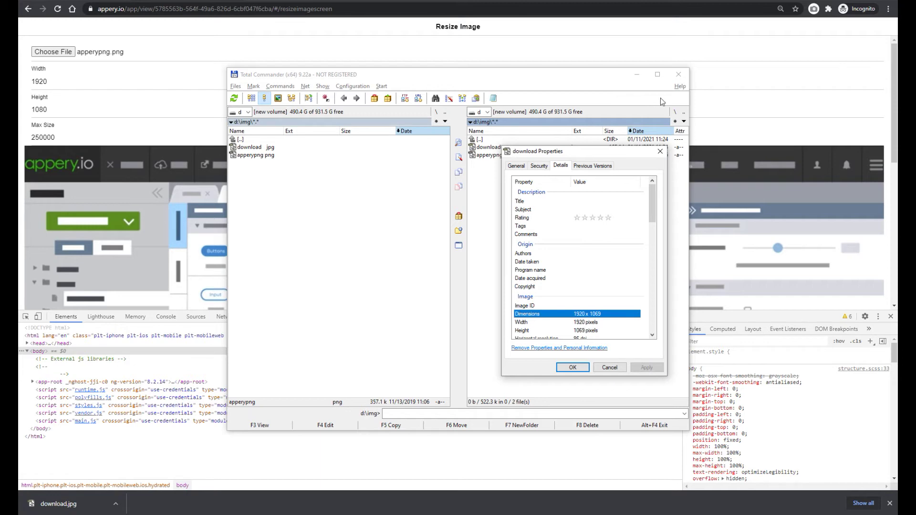
left_click(662, 152)
left_click(62, 83)
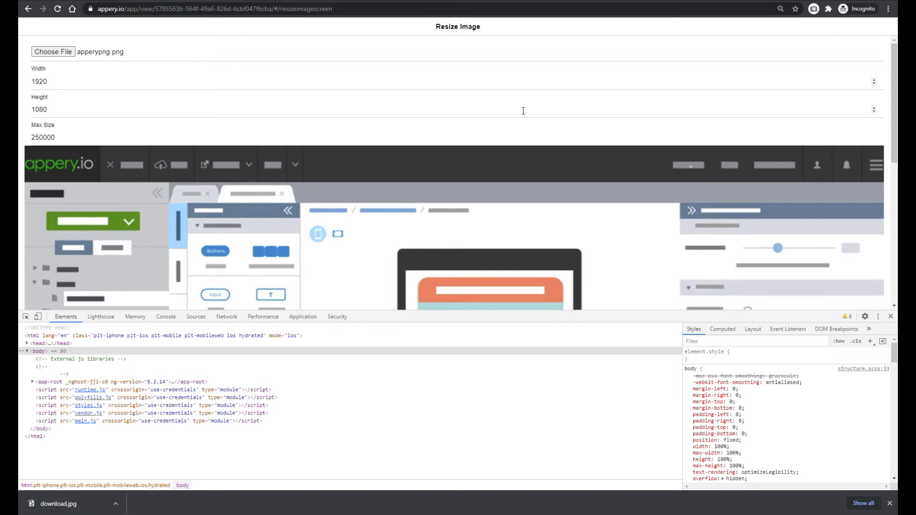
Step: Review ResizeImageService's Request parameters (base64image, width, height, maxSize) and its Response fields
left_click(890, 503)
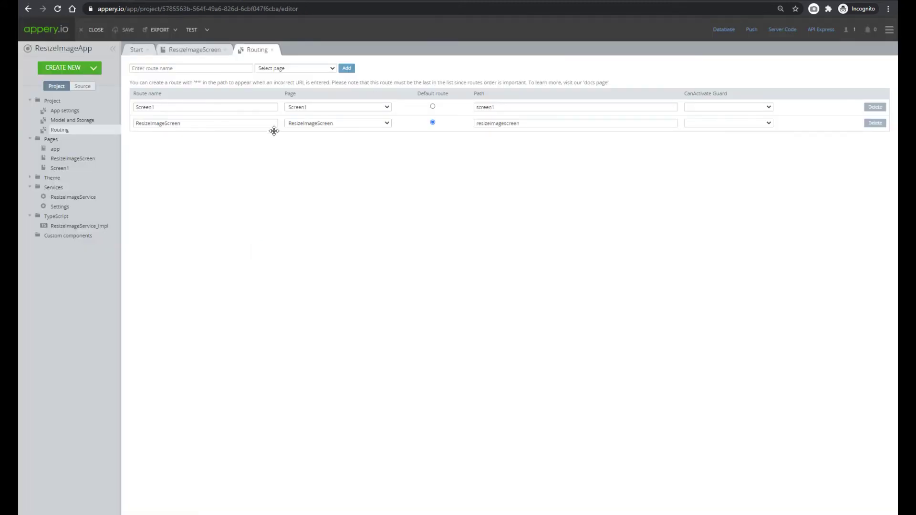
left_click(73, 197)
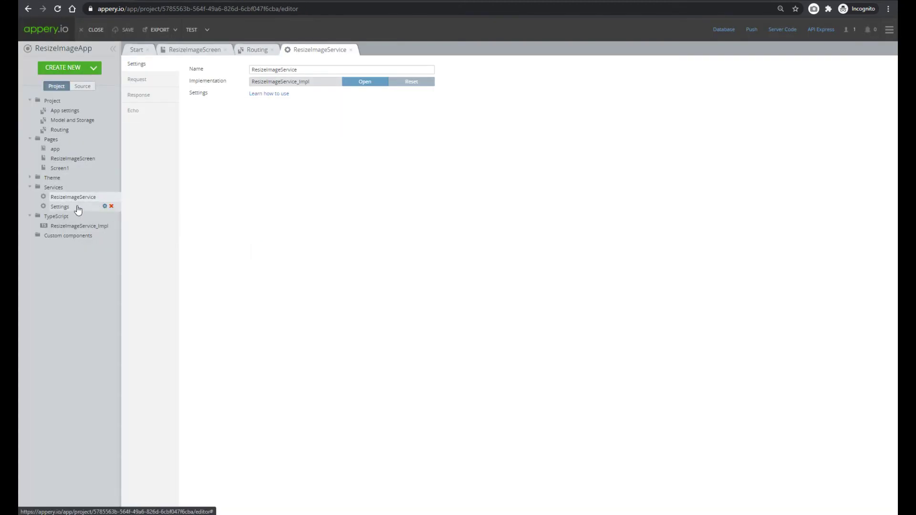
left_click(142, 81)
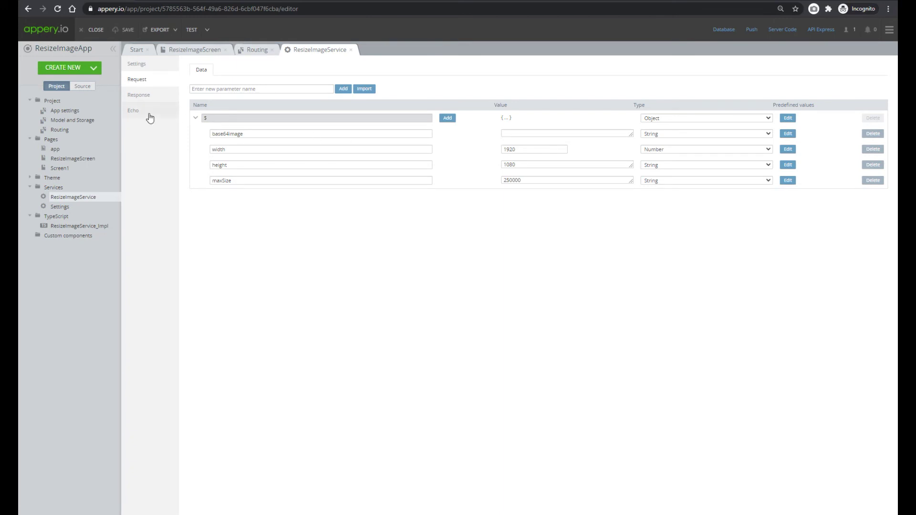
left_click(143, 96)
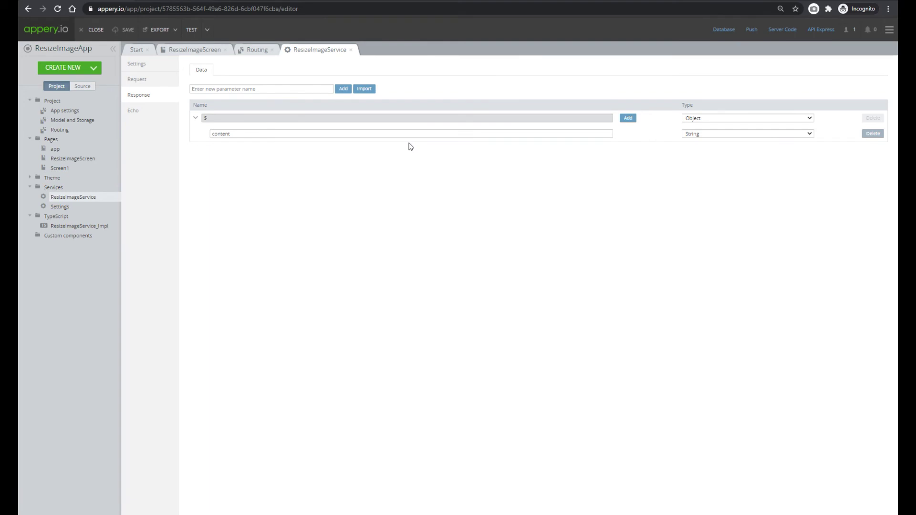
left_click(138, 81)
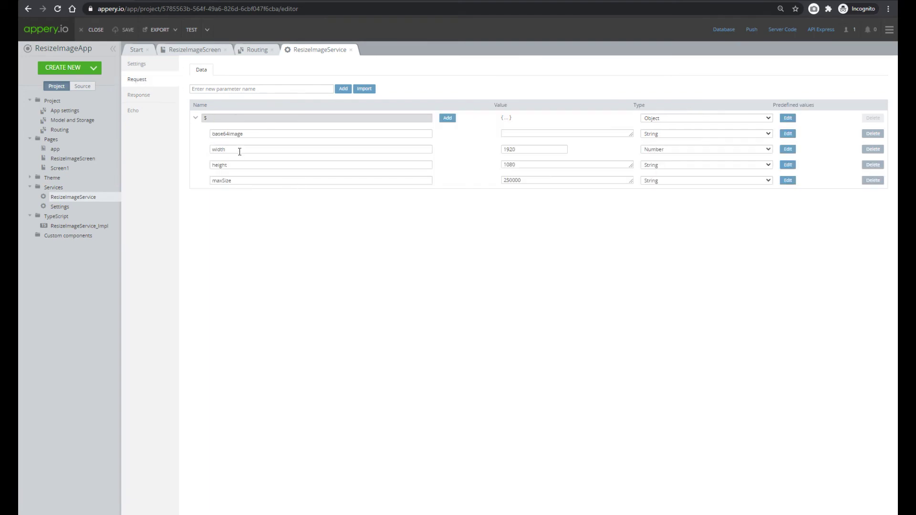
left_click(78, 159)
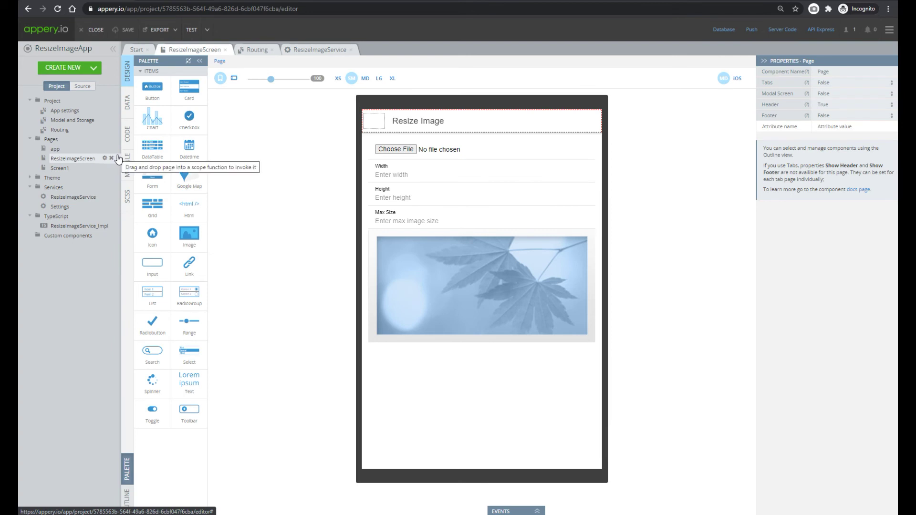
Step: Review ResizeImageScreen's variables (width 1920, height 1080, maxSize 250000, fileContent) and the Width, Height and file picker bindings
left_click(128, 134)
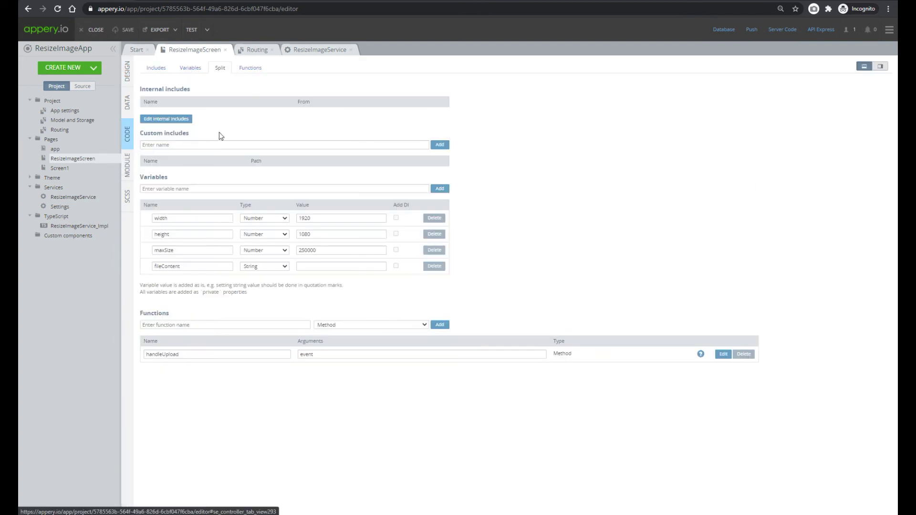
left_click(189, 68)
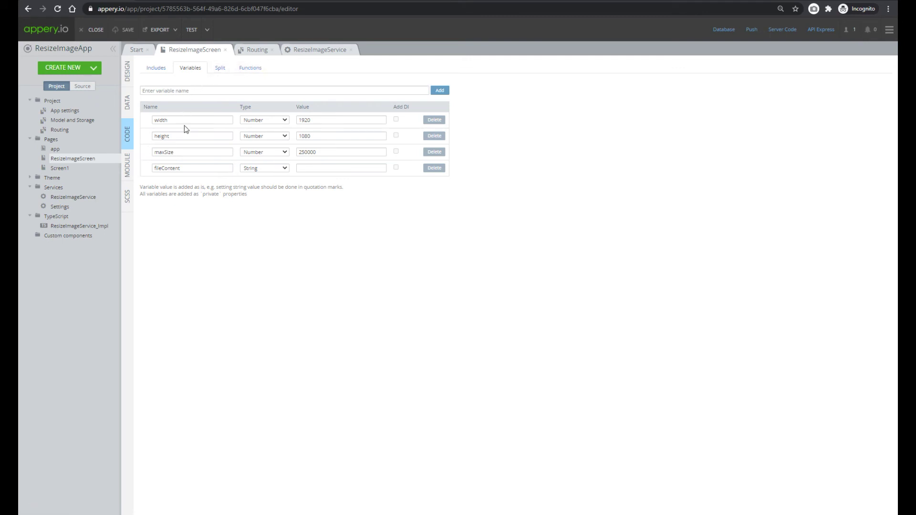
left_click(127, 72)
left_click(377, 175)
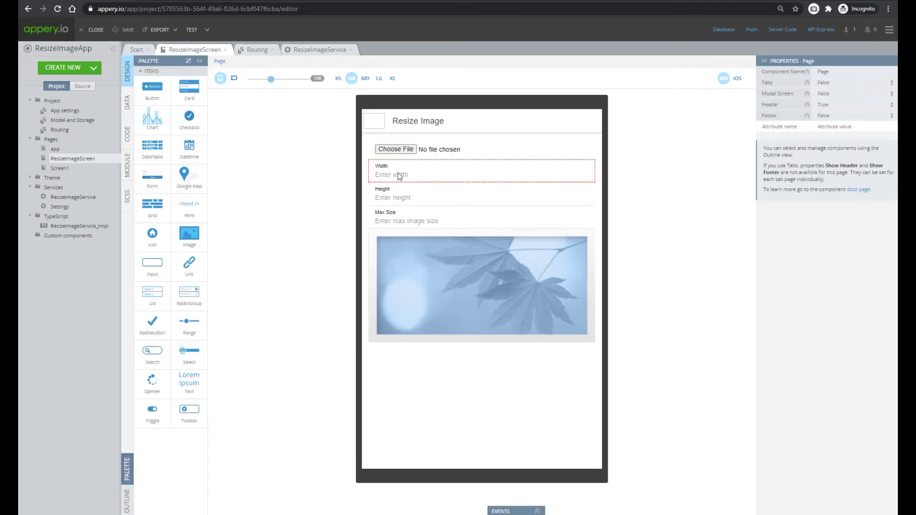
left_click(410, 198)
left_click(418, 198)
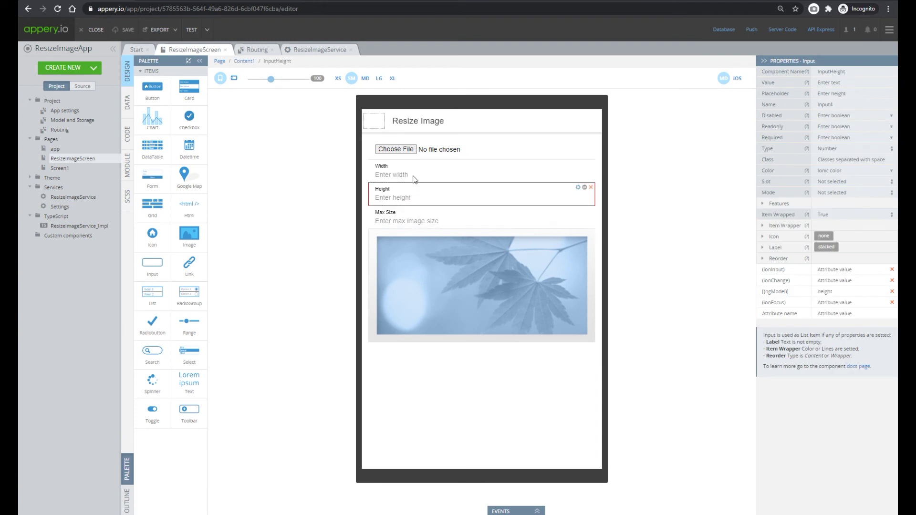
left_click(413, 176)
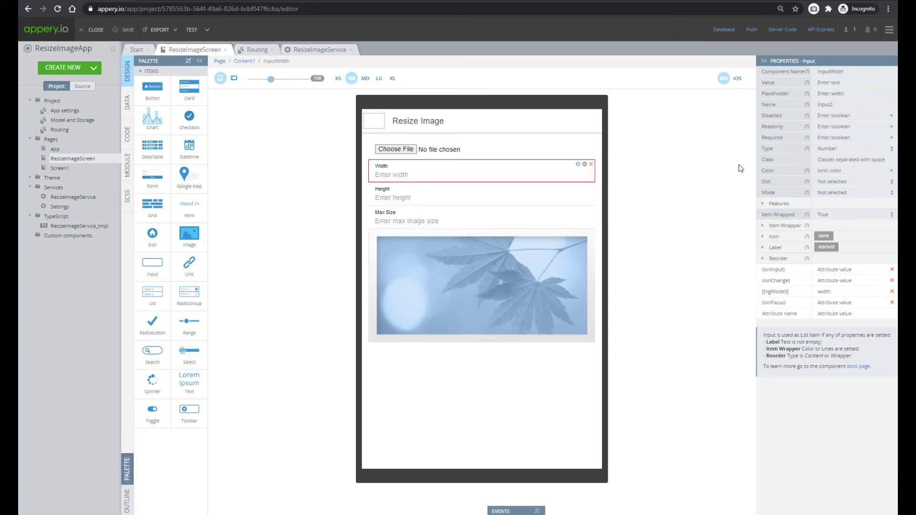
left_click(430, 149)
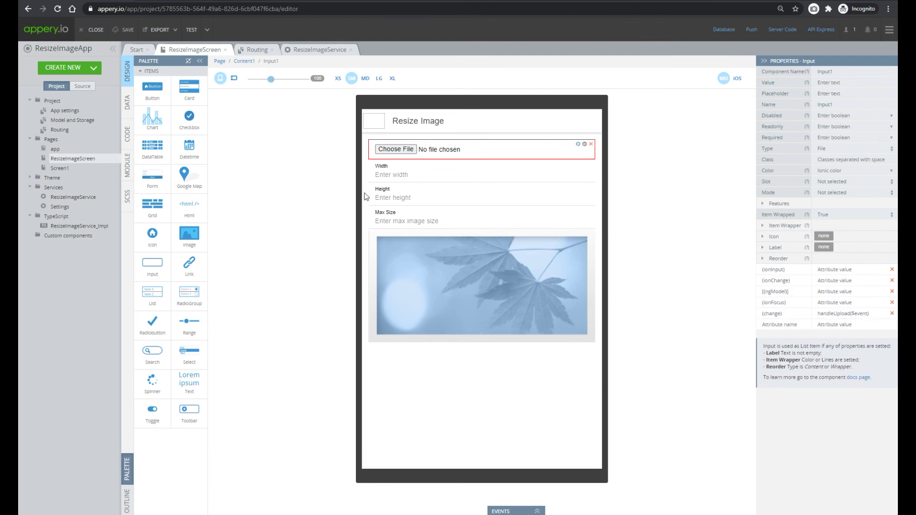
left_click(127, 135)
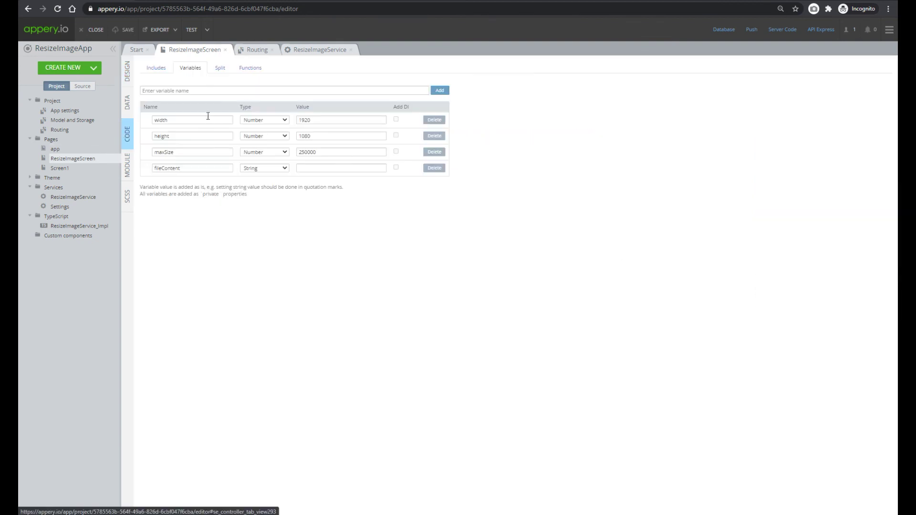
Step: Show the handleUpload function and highlight its ResizeImageService call and fileContent result
left_click(251, 70)
left_click(724, 123)
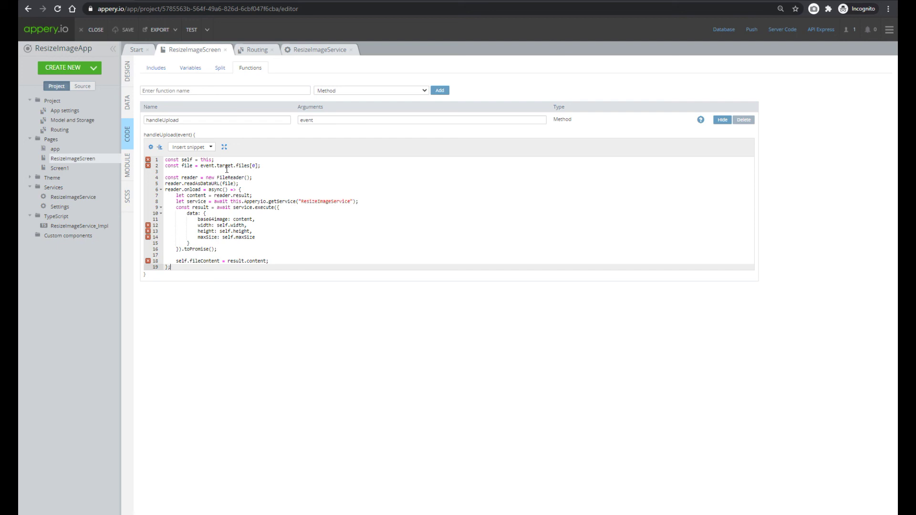
double_click(336, 202)
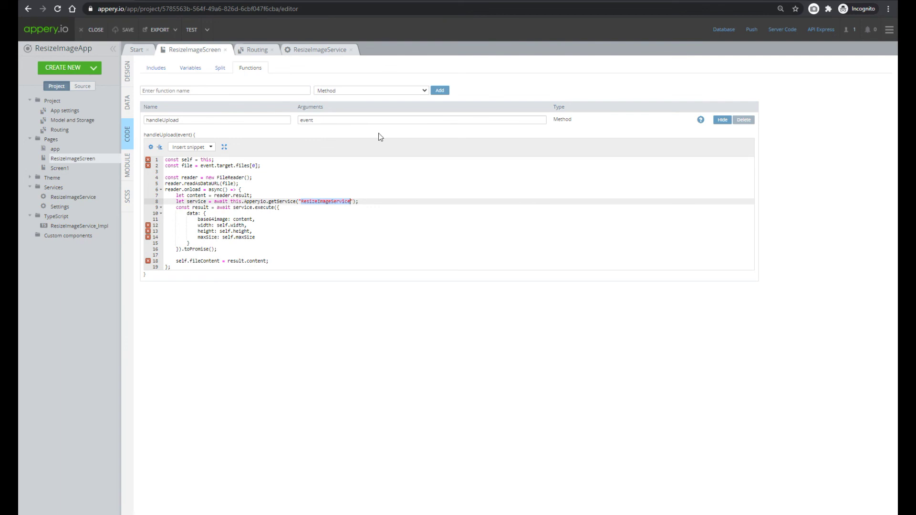
double_click(205, 261)
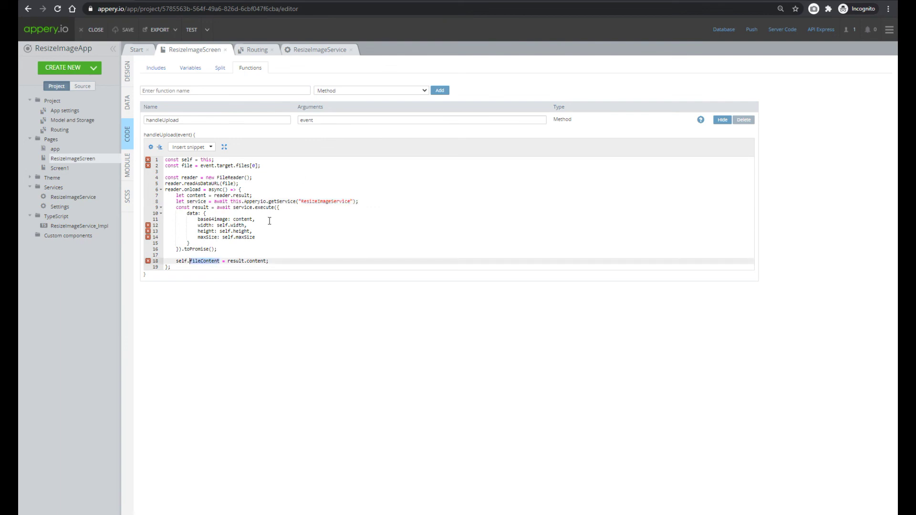